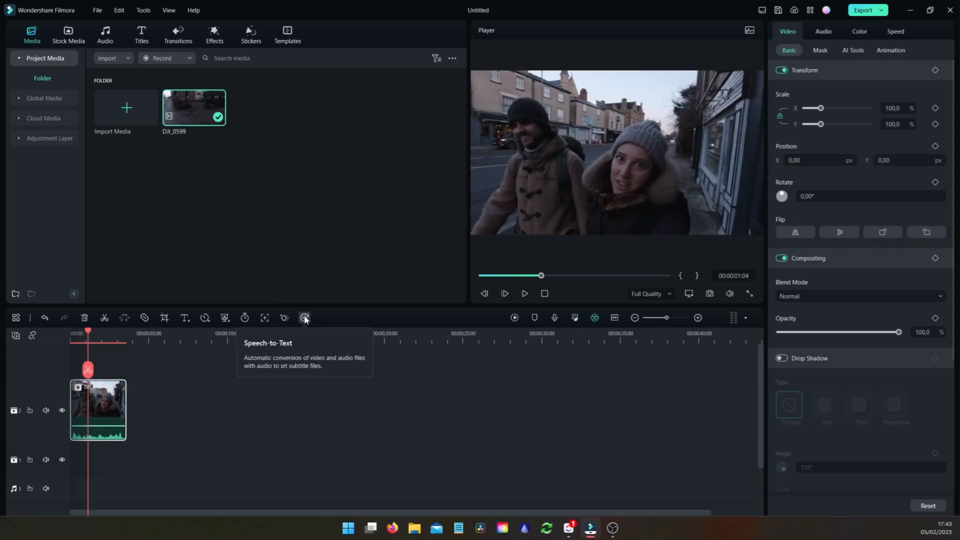
# Transcribe the selected DJI_0599 clip with Speech-to-Text in English (UK), matched to the timeline, and play it.
pyautogui.click(304, 318)
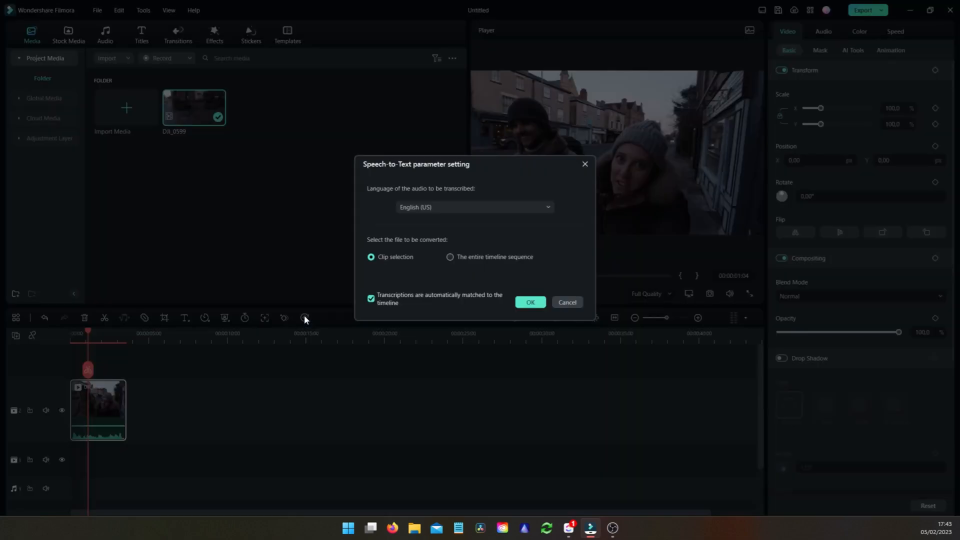
pyautogui.click(528, 207)
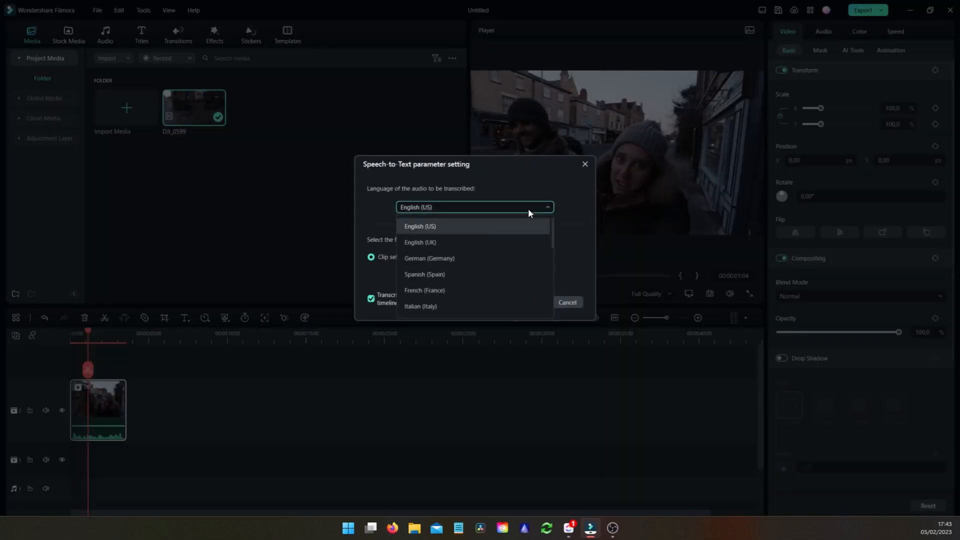
pyautogui.click(481, 238)
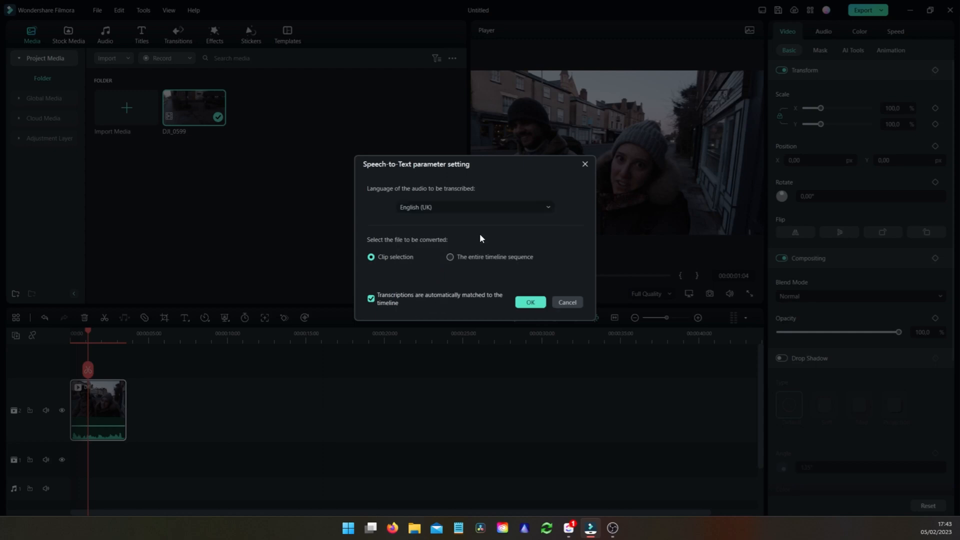
pyautogui.click(526, 303)
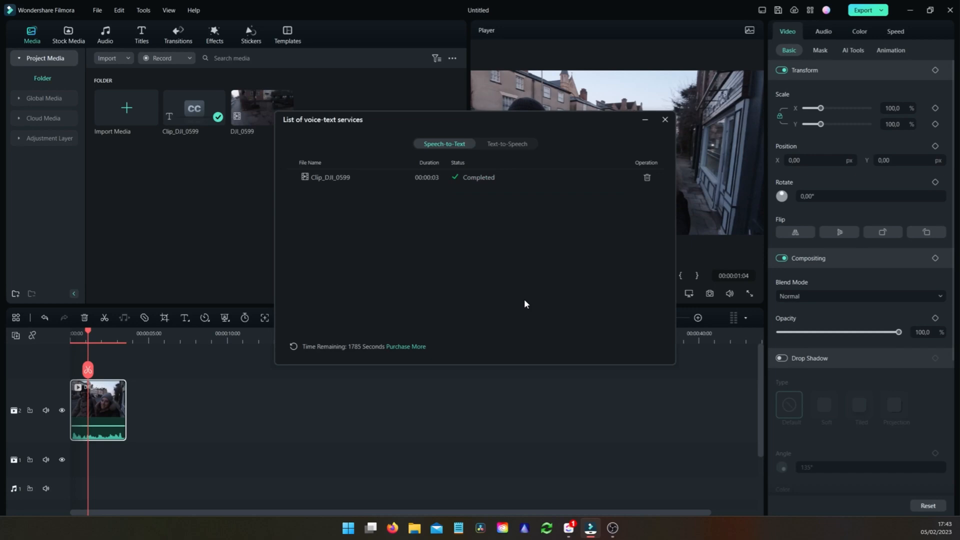
pyautogui.press('space')
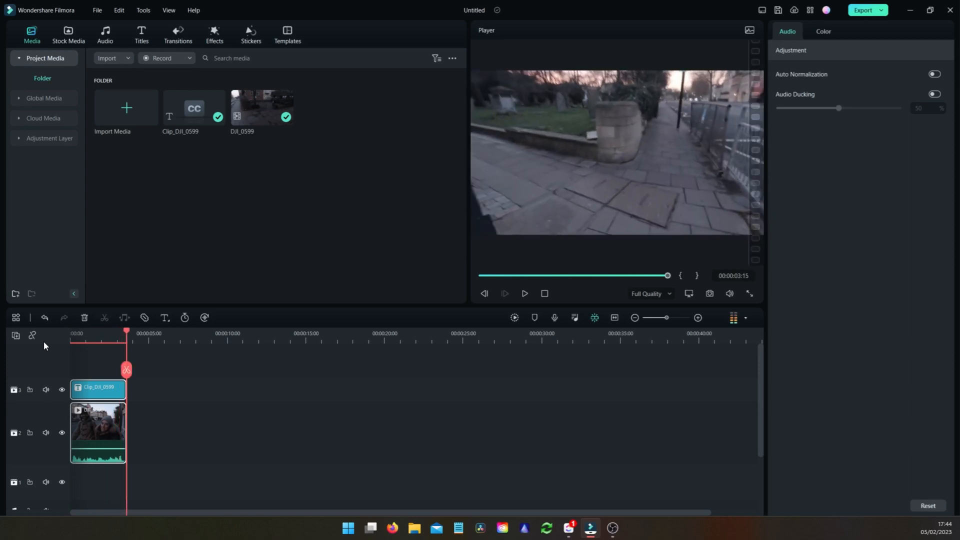
# Delete the generated subtitle clip, transcribe the DJI_0599 clip again in English (US), and play it with the new subtitle.
pyautogui.click(113, 388)
pyautogui.press('Delete')
pyautogui.click(98, 456)
pyautogui.click(306, 318)
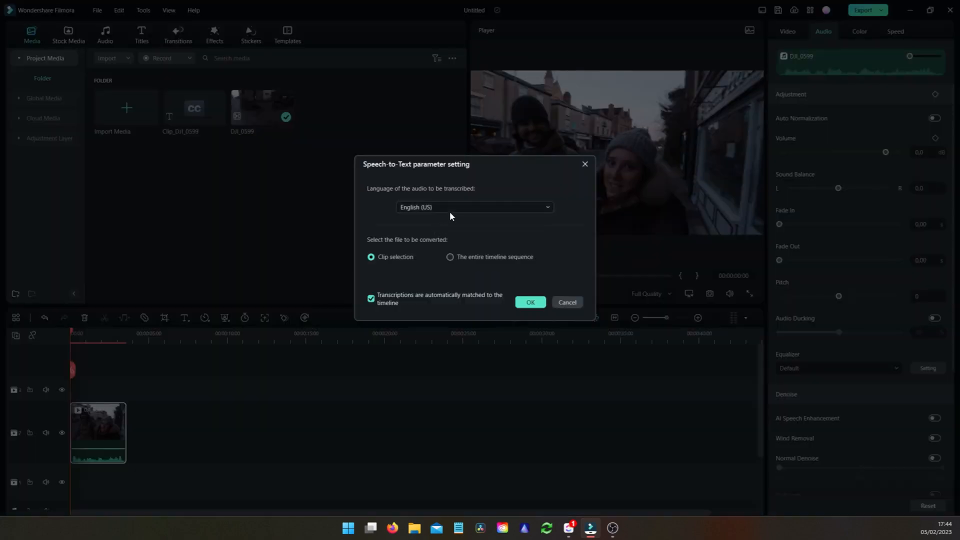
pyautogui.click(529, 303)
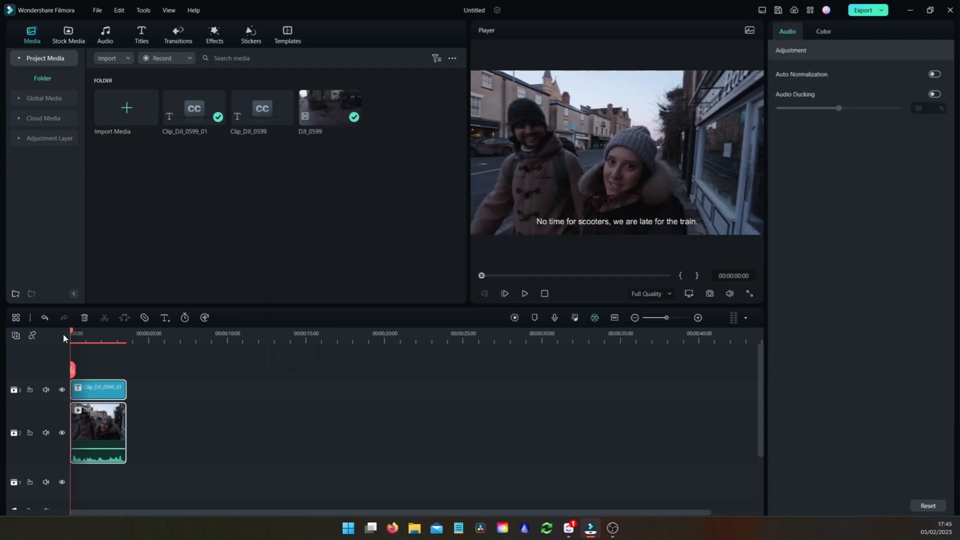
pyautogui.press('space')
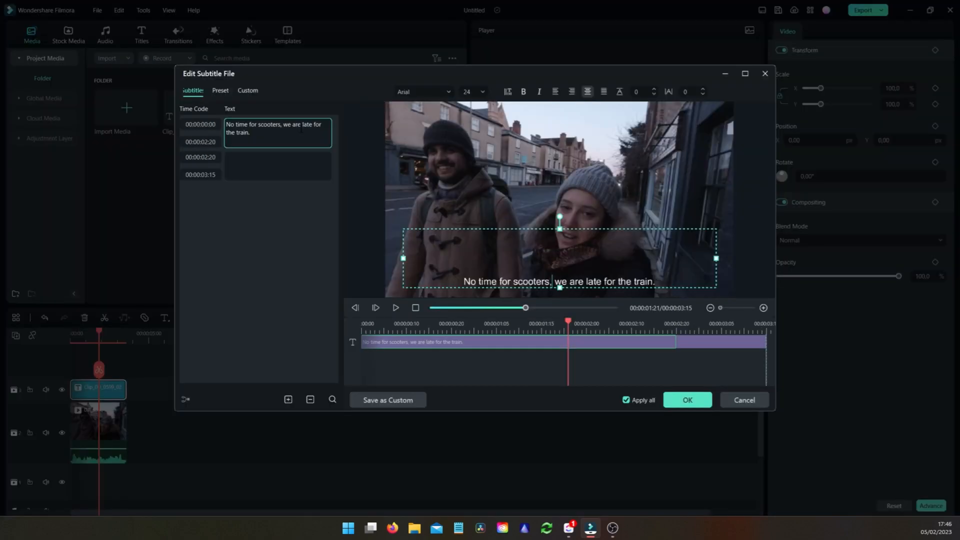
# Replace the word "scooters" with "squirrels" in the first subtitle line, save the subtitle and play the clip.
pyautogui.press('BackSpace')
pyautogui.press('BackSpace')
pyautogui.press('BackSpace')
pyautogui.press('BackSpace')
pyautogui.press('BackSpace')
pyautogui.press('BackSpace')
pyautogui.press('BackSpace')
pyautogui.write('quirrels')
pyautogui.click(694, 400)
pyautogui.press('space')
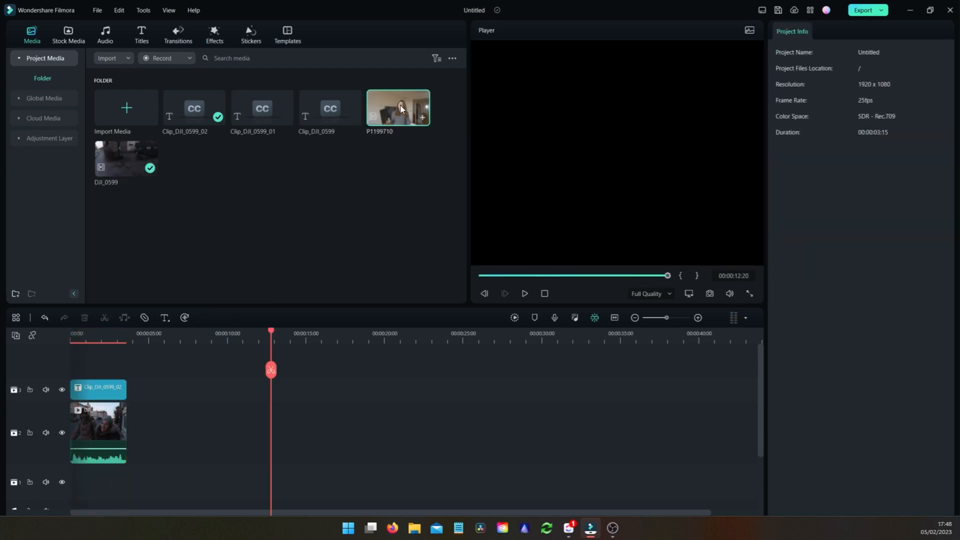
# Add the P1199710 video to the timeline after the DJI_0599 clip and enable Auto Normalization on it.
pyautogui.moveTo(398, 107); pyautogui.dragTo(153, 435)
pyautogui.click(936, 121)
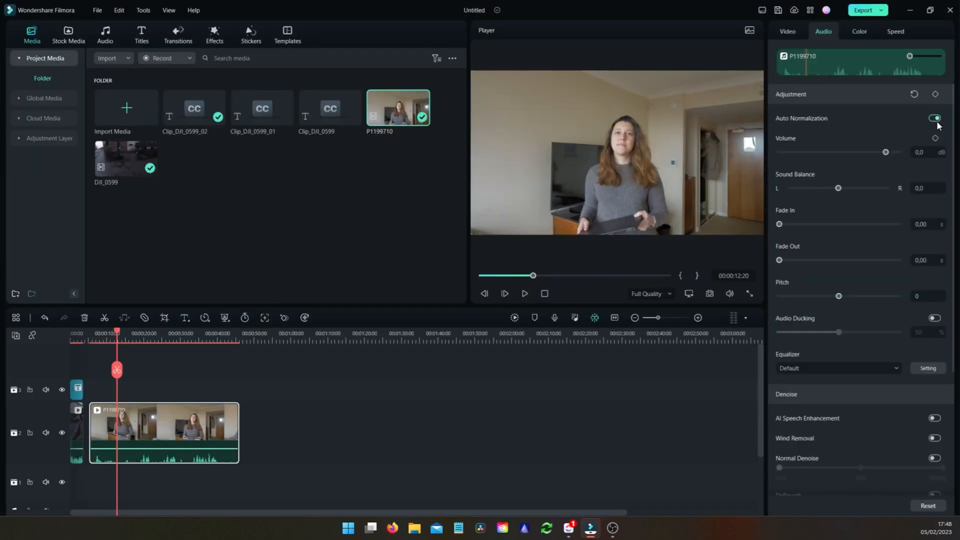
# Trim the start of the P1199710 clip to 00:00:32:13 and play the remaining part.
pyautogui.click(190, 335)
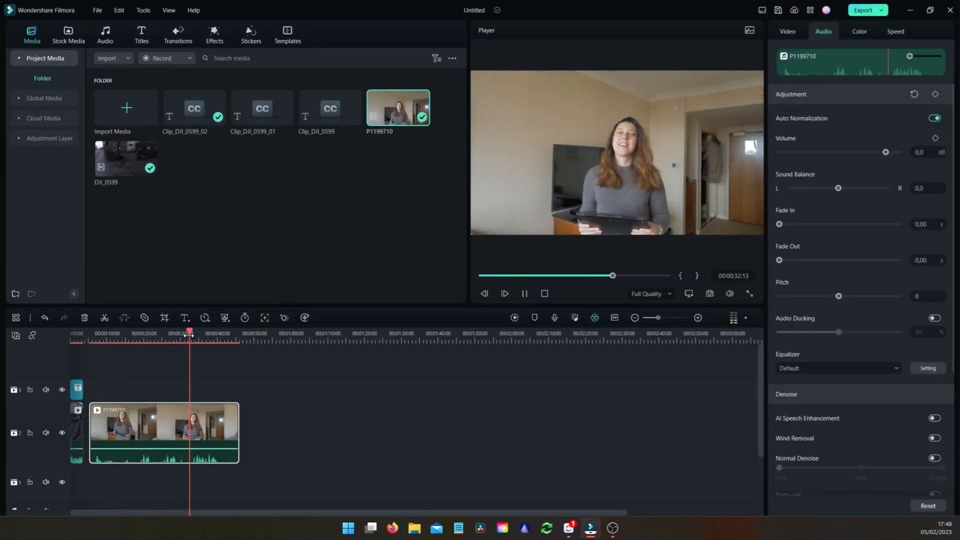
pyautogui.moveTo(91, 423); pyautogui.dragTo(191, 414)
pyautogui.press('space')
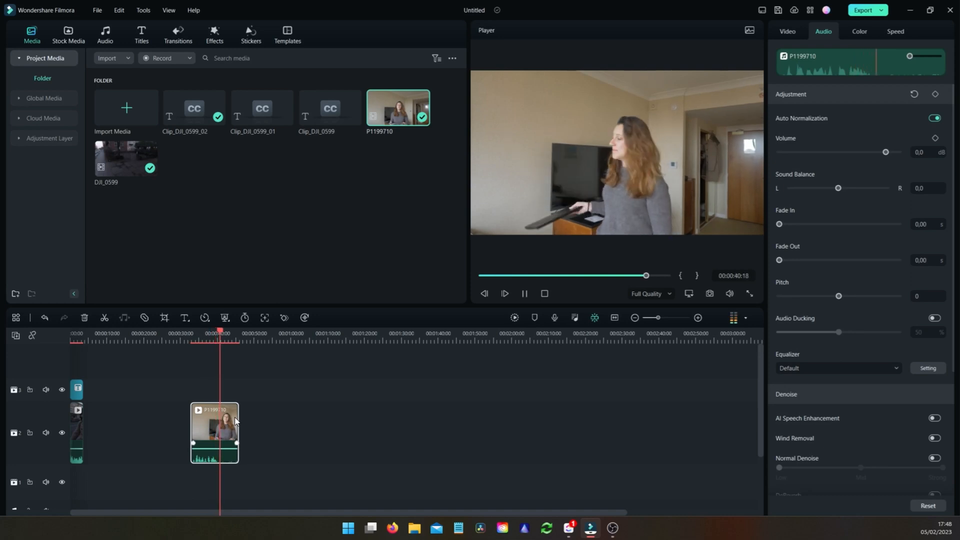
# Transcribe the trimmed P1199710 clip with Speech-to-Text in English (US), matched to the timeline.
pyautogui.click(304, 318)
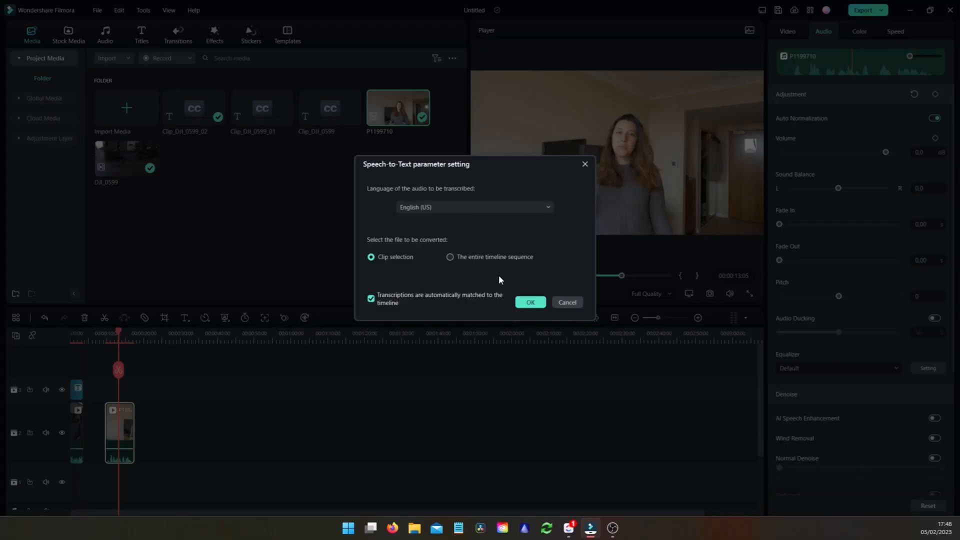
pyautogui.click(530, 303)
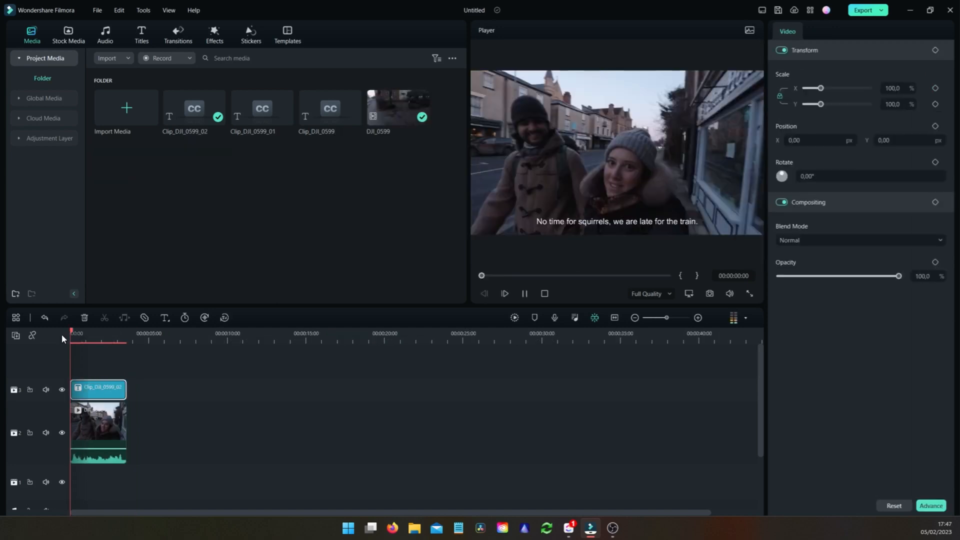
# Convert the squirrels subtitle to English (US) speech with the Mark voice, then mute the DJI_0599 video track and play the result.
pyautogui.press('space')
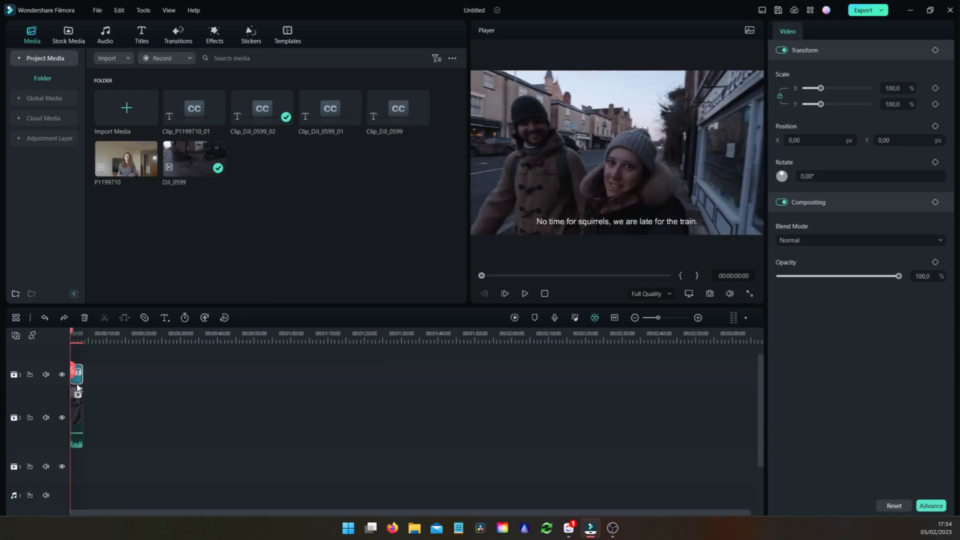
pyautogui.click(224, 318)
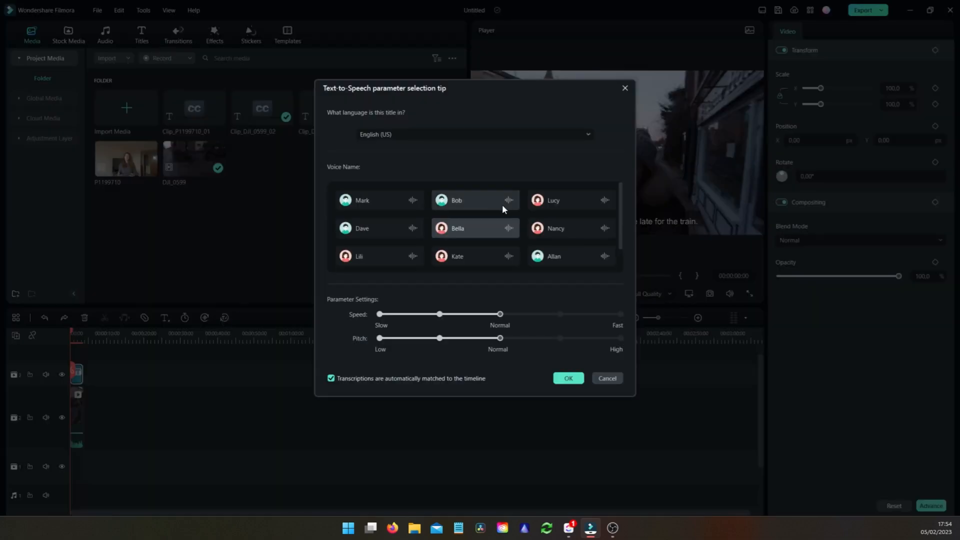
pyautogui.click(382, 200)
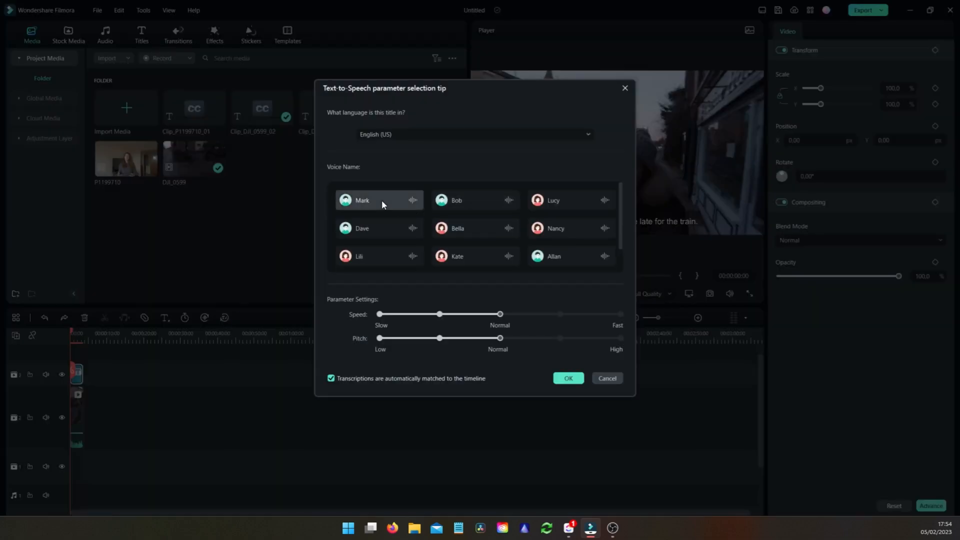
pyautogui.click(568, 379)
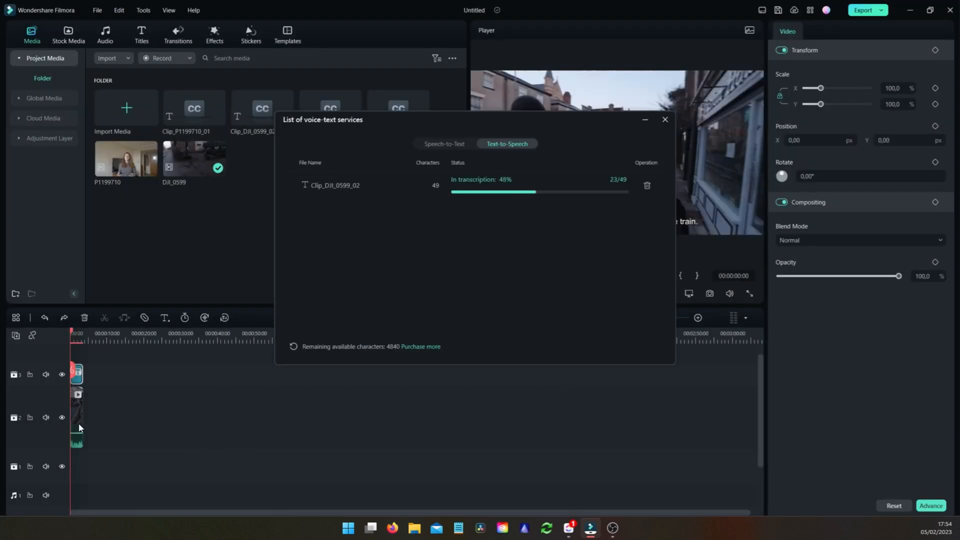
pyautogui.click(46, 418)
pyautogui.press('space')
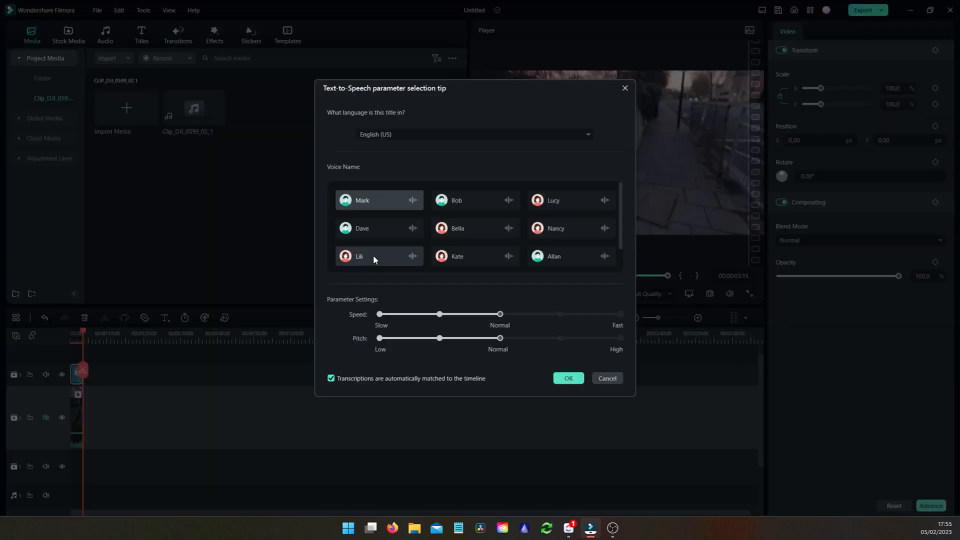
# Generate Text-to-Speech audio for the subtitle with the Lili voice and close the service list.
pyautogui.click(373, 256)
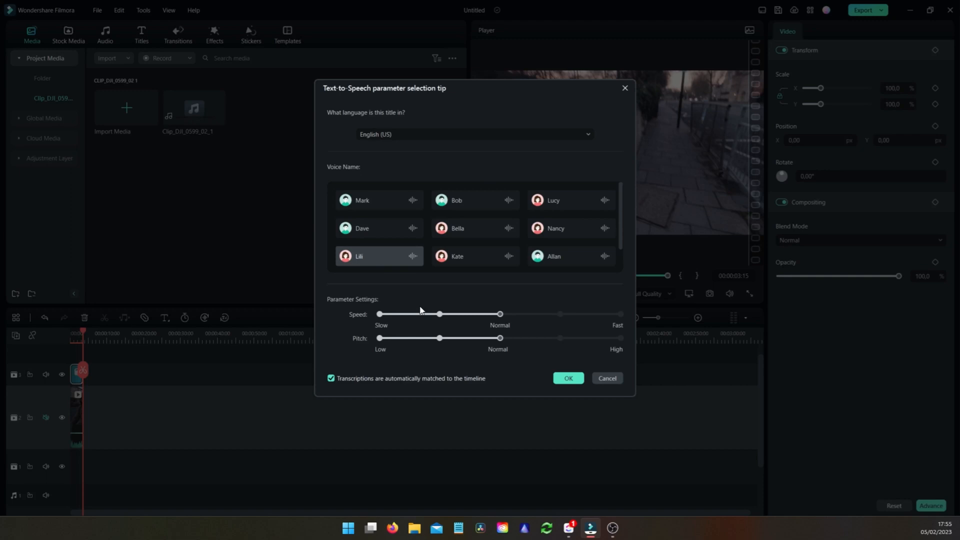
pyautogui.click(569, 377)
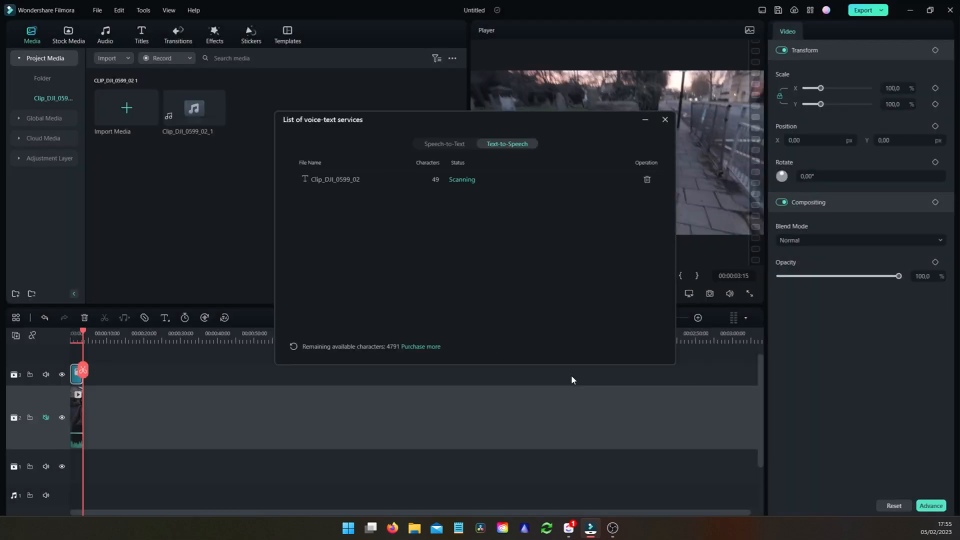
pyautogui.click(665, 119)
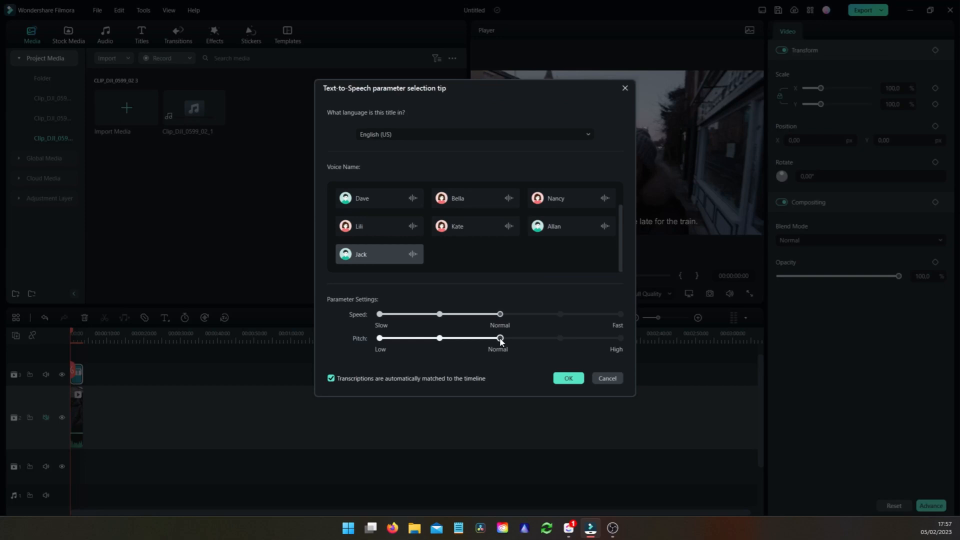
# Generate Text-to-Speech audio for the subtitle with the Jack voice at High pitch and play it.
pyautogui.moveTo(500, 339); pyautogui.dragTo(613, 341)
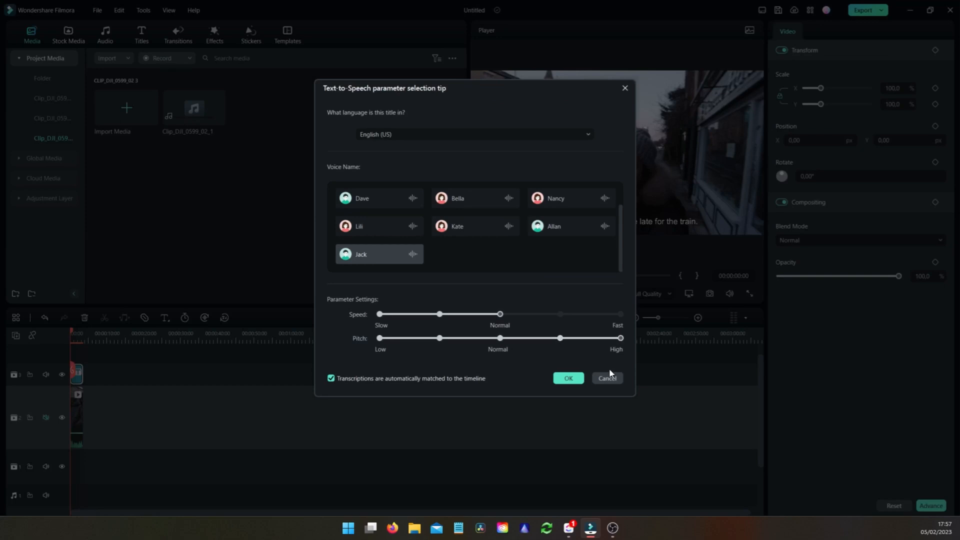
pyautogui.click(568, 378)
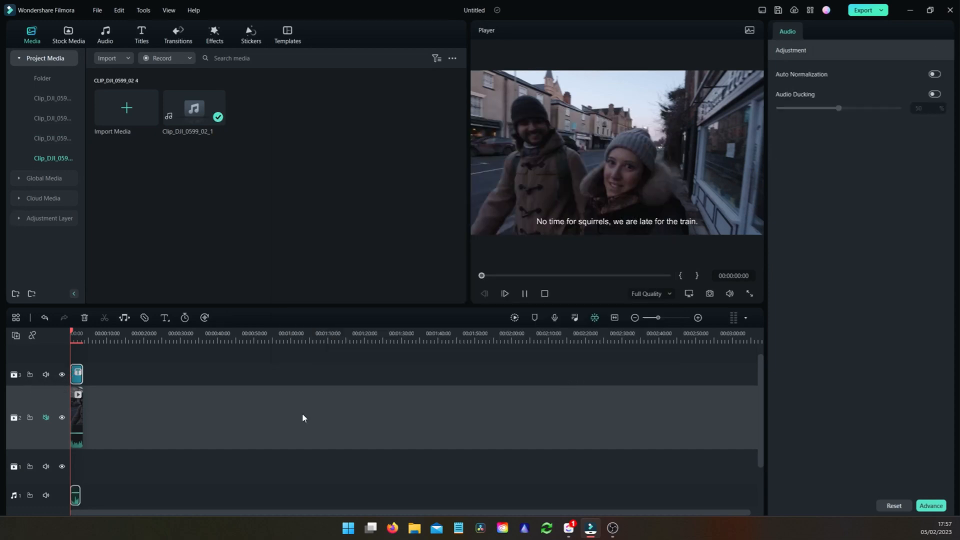
pyautogui.press('space')
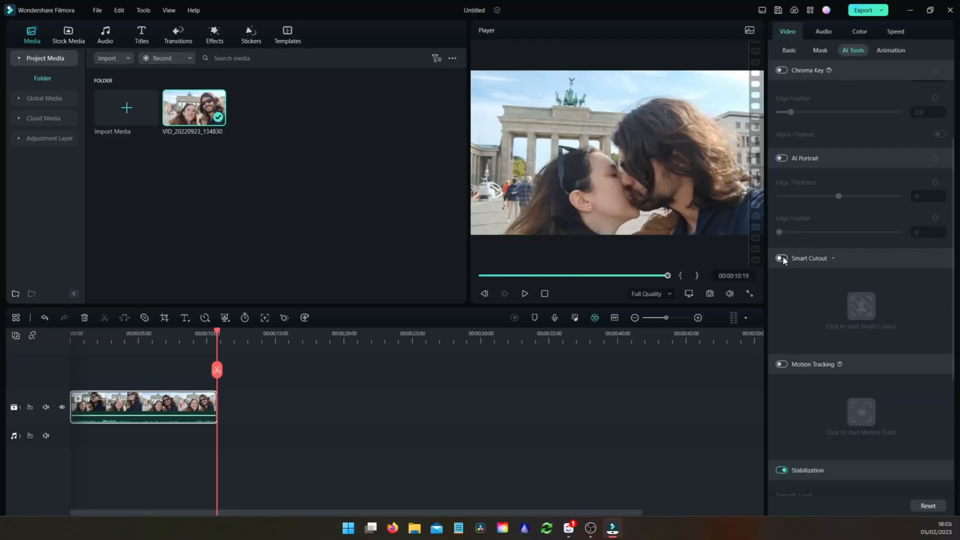
# Enable Smart Cutout on the VID_20220923_134830 clip, brush over both people and run the cutout tracking.
pyautogui.click(783, 258)
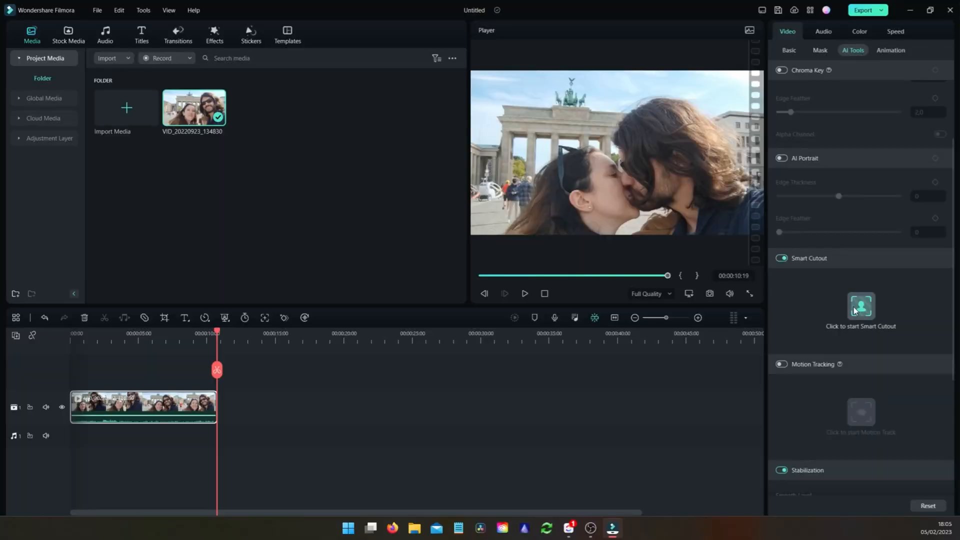
pyautogui.click(854, 310)
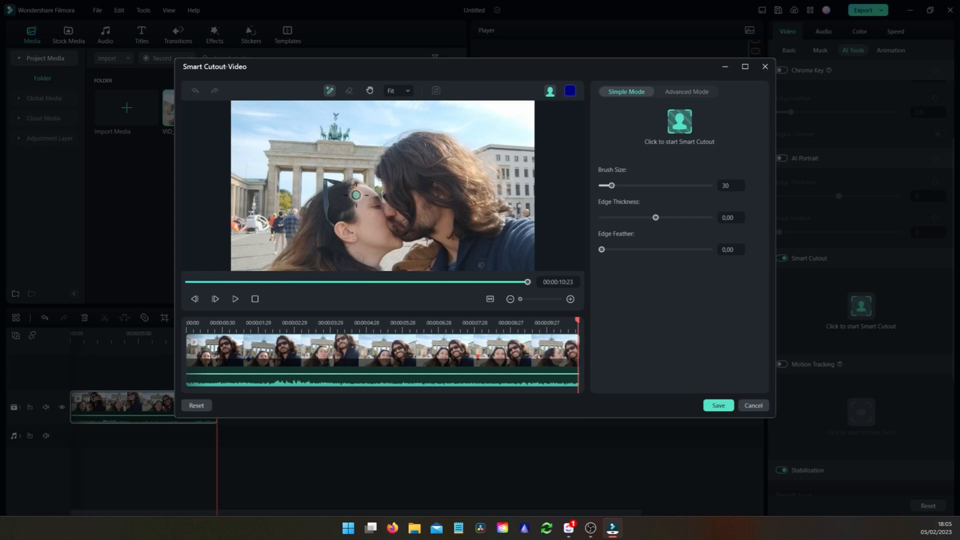
pyautogui.moveTo(356, 195)
pyautogui.mouseDown()
pyautogui.moveTo(333, 266)
pyautogui.moveTo(357, 259)
pyautogui.moveTo(423, 191)
pyautogui.moveTo(470, 173)
pyautogui.mouseUp()
pyautogui.moveTo(416, 149); pyautogui.dragTo(462, 195)
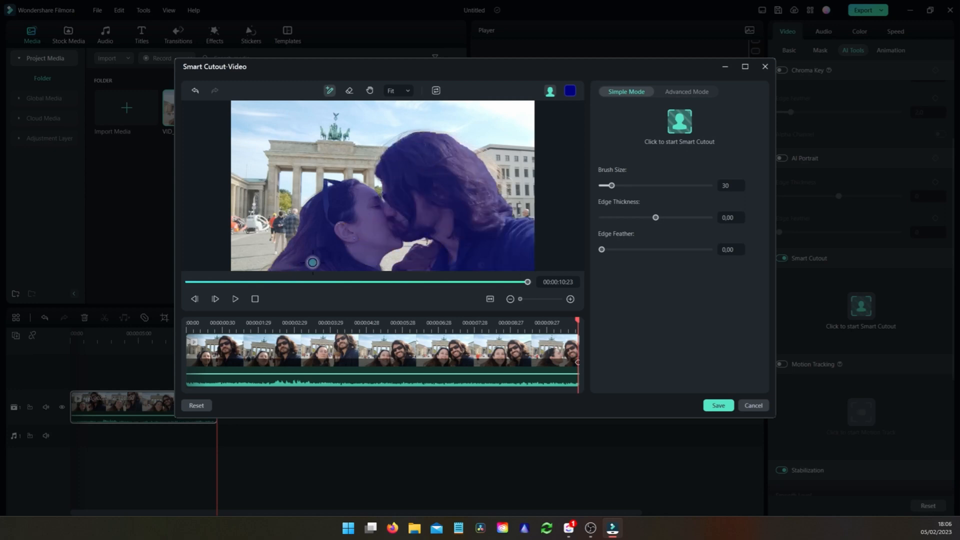
pyautogui.click(681, 121)
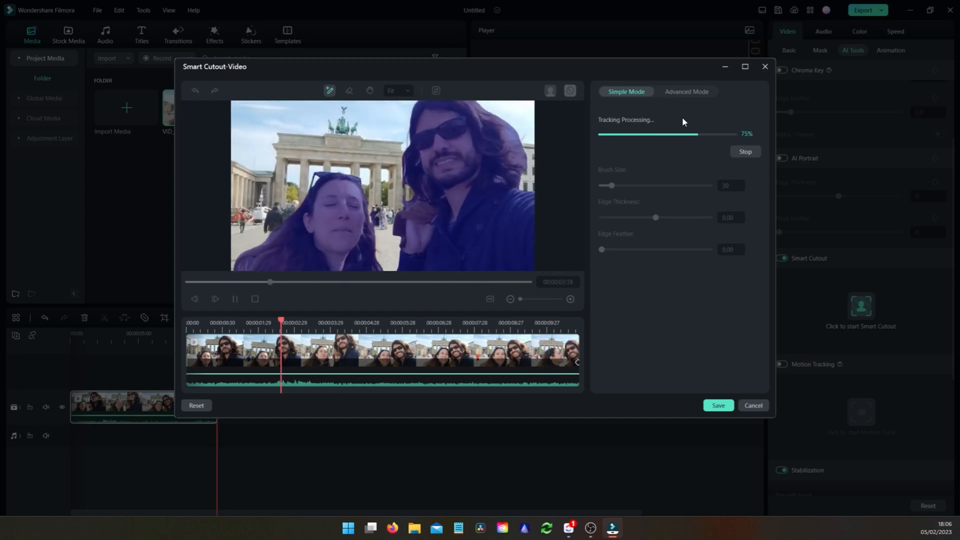
# Preview the cutout with Transparency Black and zoom in with the eraser on the stray patch beside the woman's head.
pyautogui.click(570, 91)
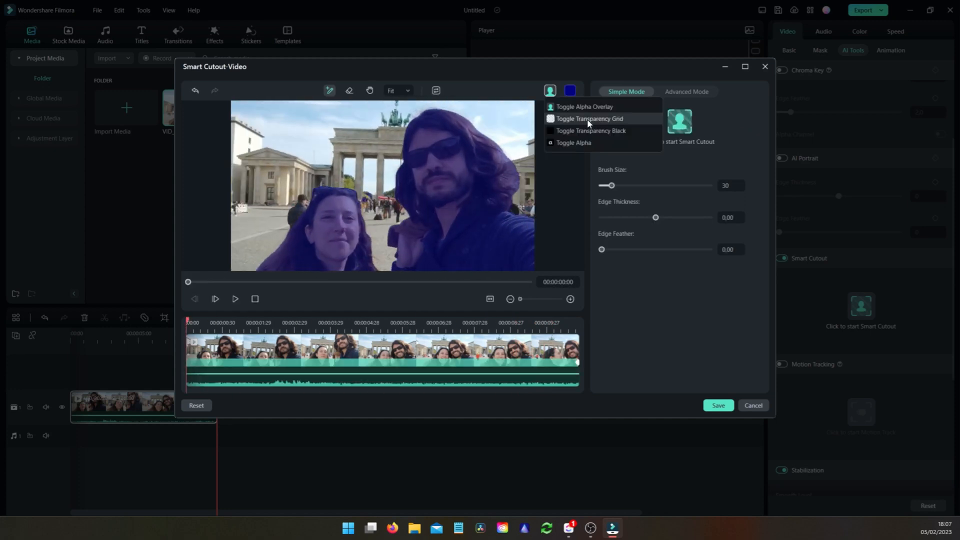
pyautogui.click(581, 130)
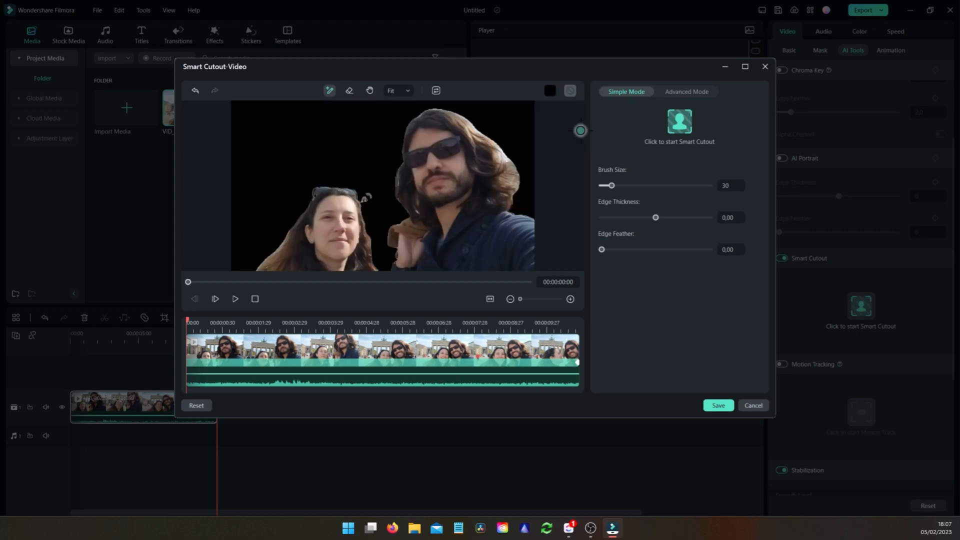
pyautogui.click(350, 92)
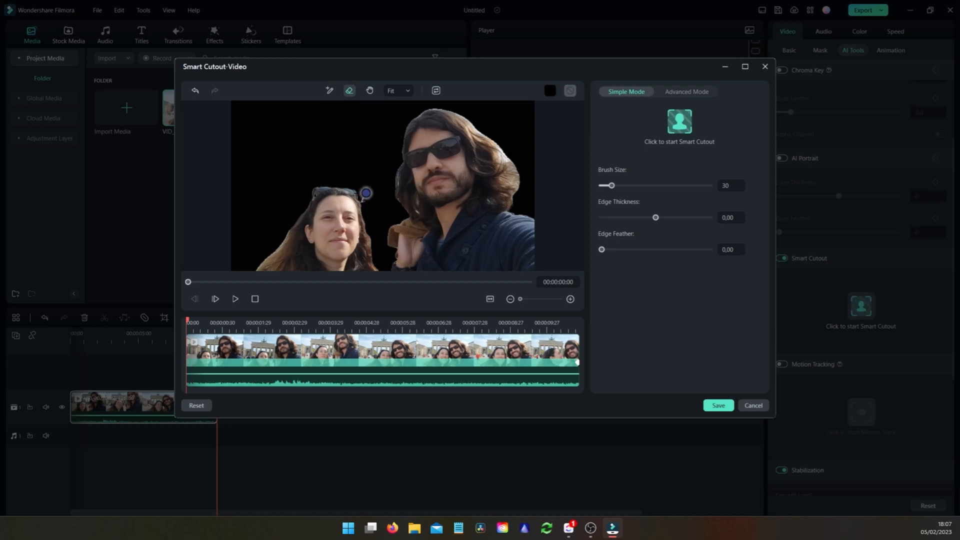
pyautogui.scroll(3, 366, 192)
pyautogui.scroll(2, 361, 201)
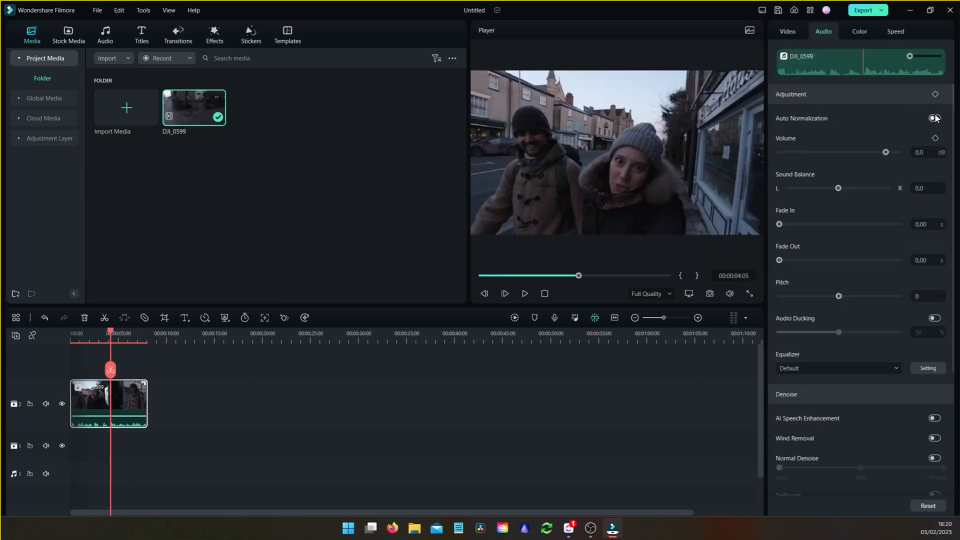
# Enable Auto Normalization and AI Speech Enhancement on the DJI_0599 clip's audio.
pyautogui.click(935, 118)
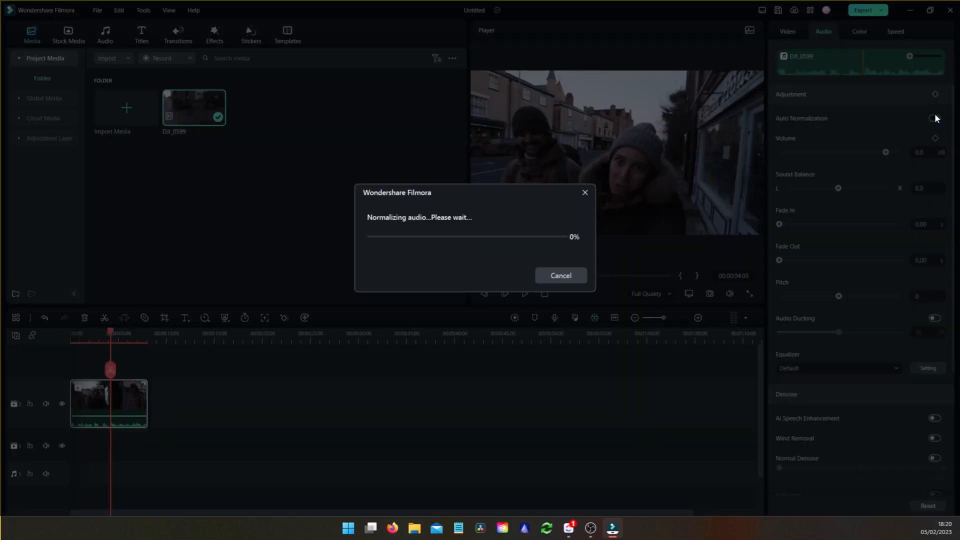
pyautogui.moveTo(953, 147); pyautogui.dragTo(953, 271)
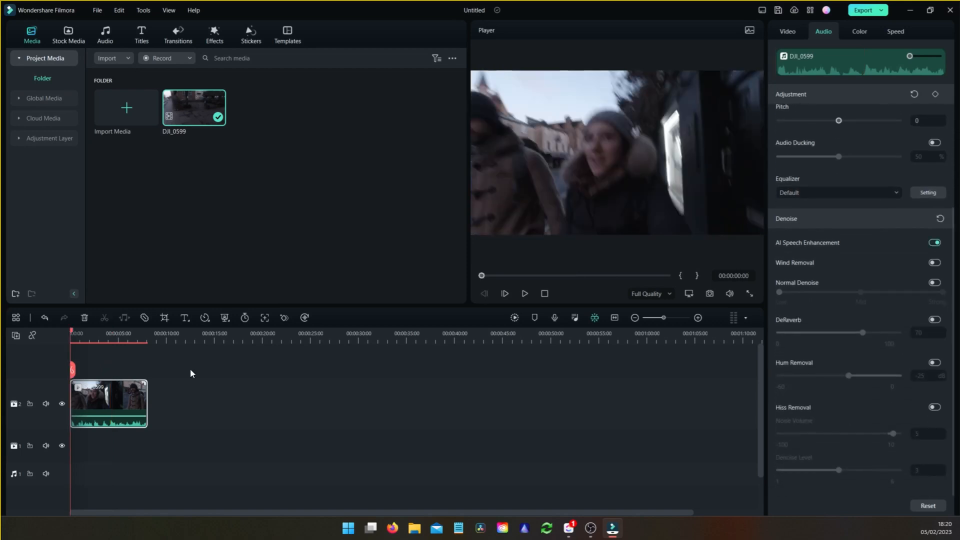
# Play the DJI_0599 clip, switch from AI Speech Enhancement to Normal Denoise at the Mid level, and play it again for comparison.
pyautogui.press('space')
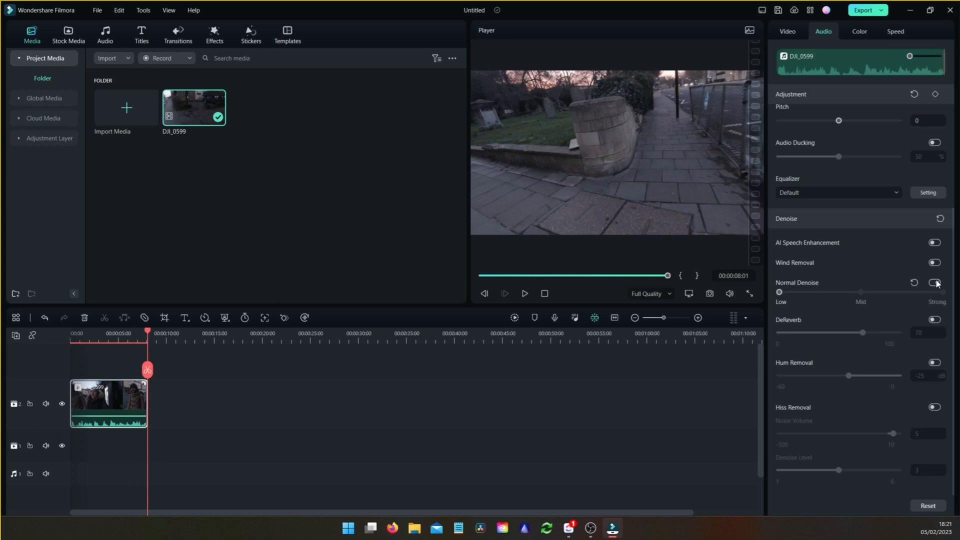
pyautogui.click(857, 293)
pyautogui.press('space')
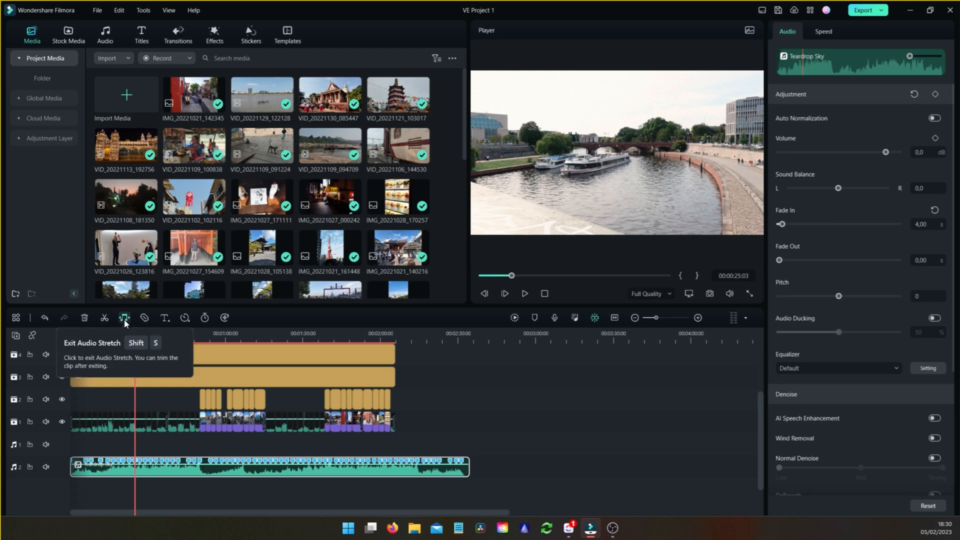
# Use Audio Stretch to shorten the Teardrop Sky music to the end of the video and return the playhead to the start.
pyautogui.moveTo(468, 466); pyautogui.dragTo(394, 464)
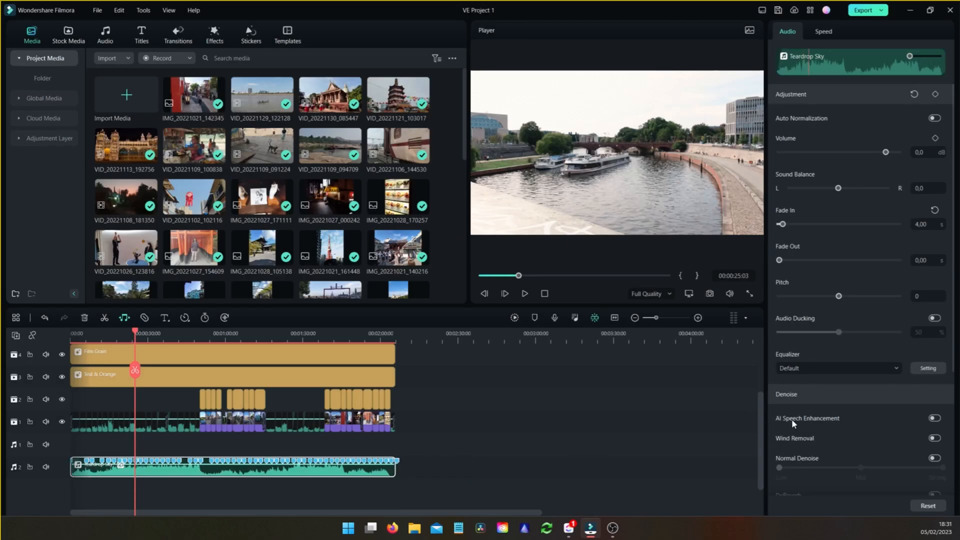
pyautogui.moveTo(758, 433)
pyautogui.mouseDown()
pyautogui.moveTo(763, 392)
pyautogui.moveTo(764, 424)
pyautogui.mouseUp()
pyautogui.moveTo(139, 334); pyautogui.dragTo(70, 335)
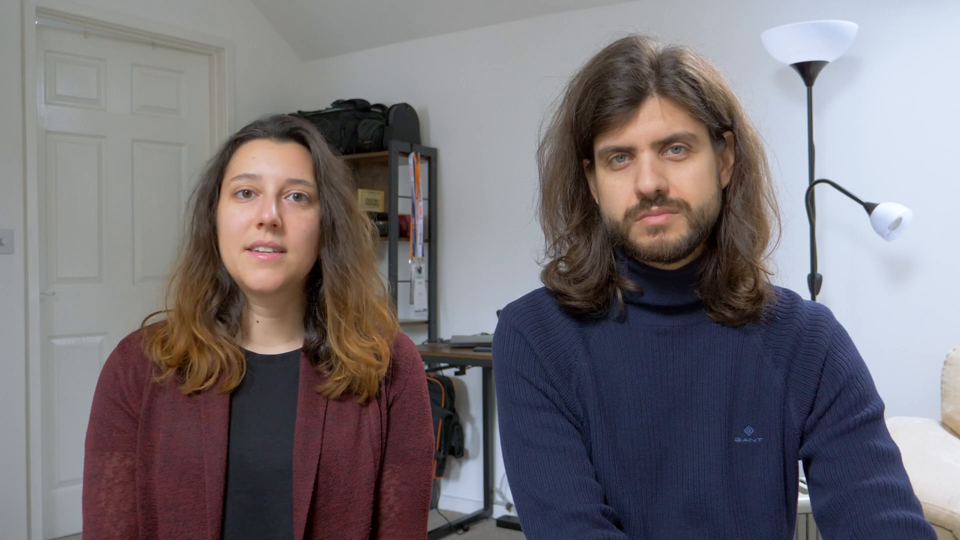
# Delete all timeline clips after 00:00:23:00 and shorten the music to end with the remaining clips.
pyautogui.moveTo(687, 494); pyautogui.dragTo(189, 390)
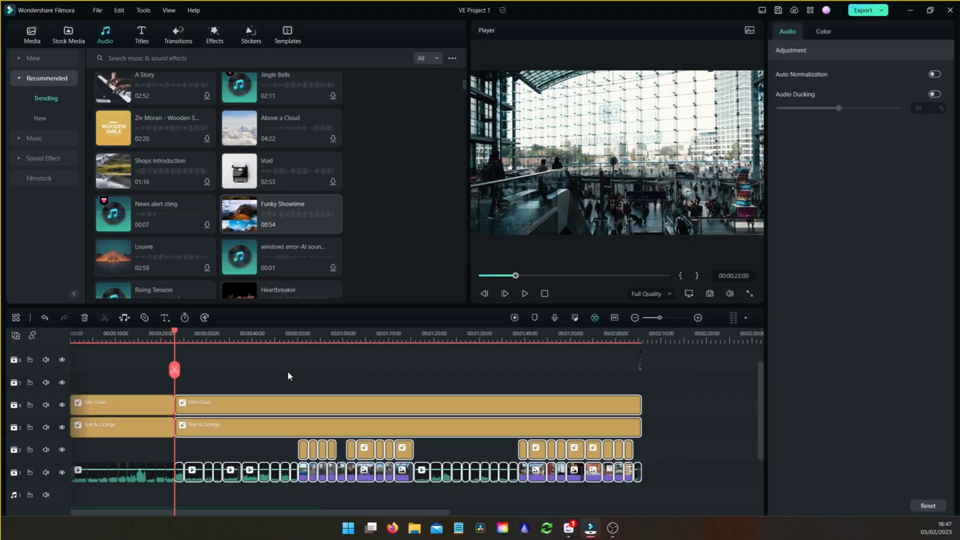
pyautogui.press('Delete')
pyautogui.moveTo(317, 470); pyautogui.dragTo(170, 473)
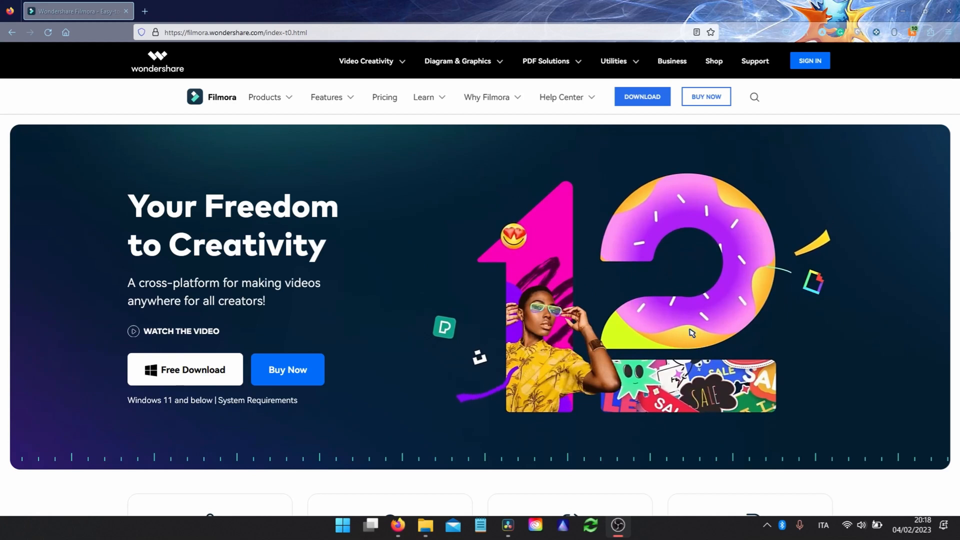
# Switch to the Filmora website in the browser and look through its home page down to the user reviews.
pyautogui.scroll(-7, 480, 280)
pyautogui.scroll(-8, 480, 280)
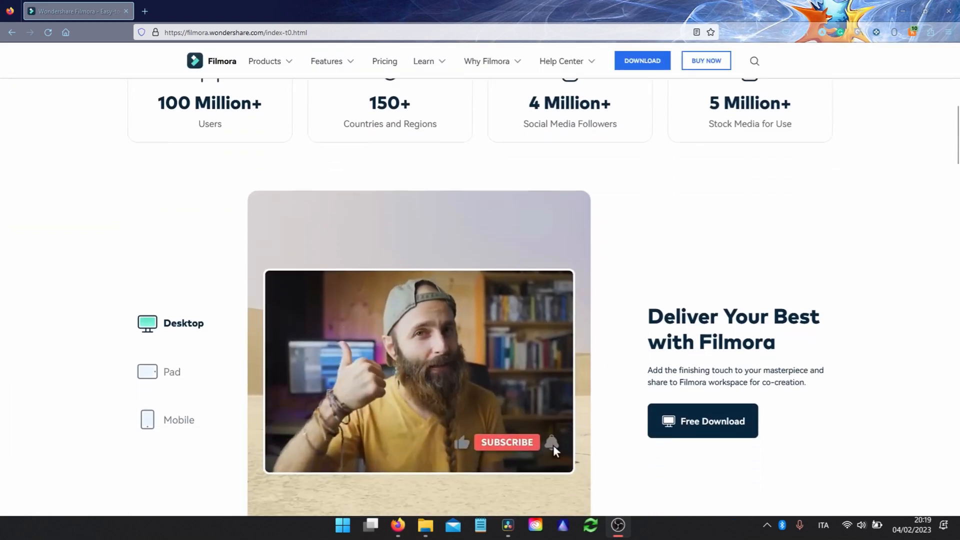
pyautogui.scroll(-7, 480, 280)
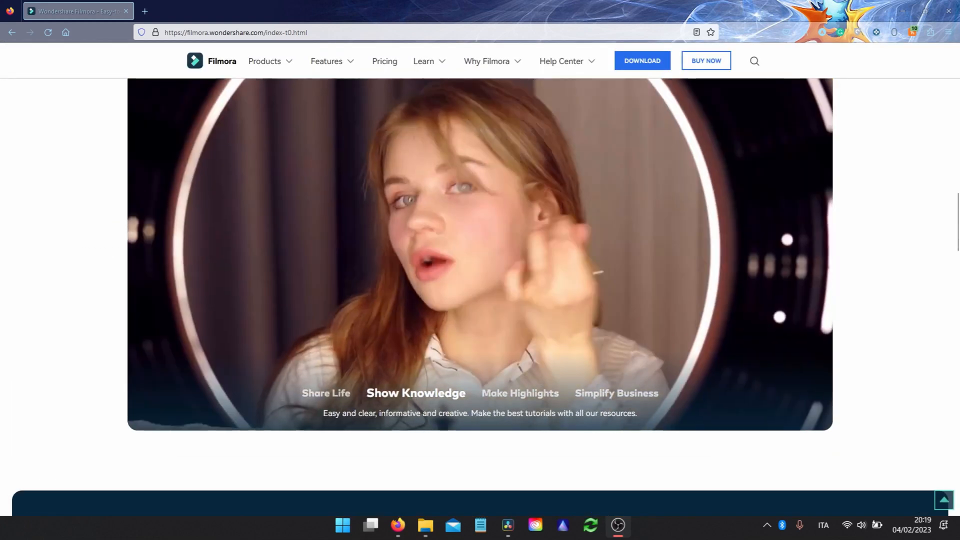
pyautogui.scroll(-8, 480, 280)
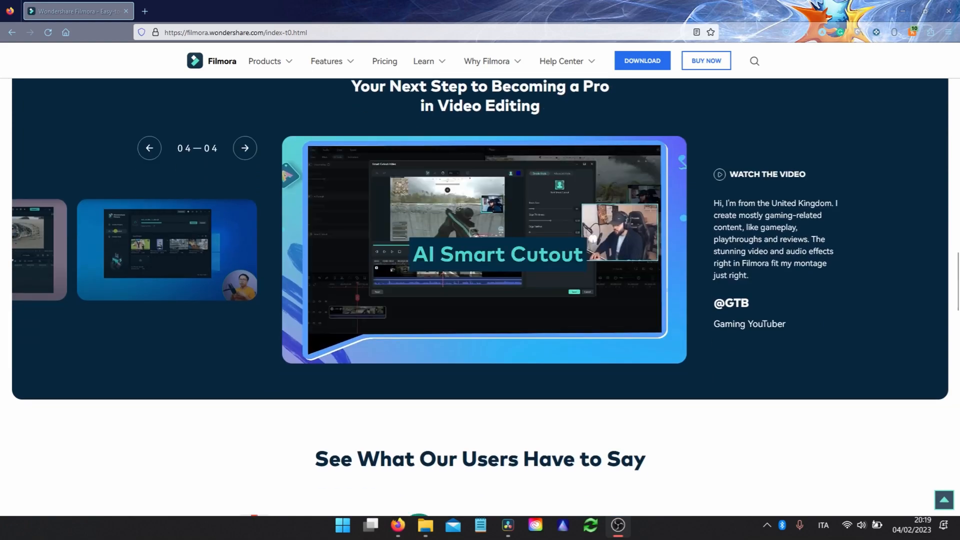
pyautogui.scroll(-6, 480, 275)
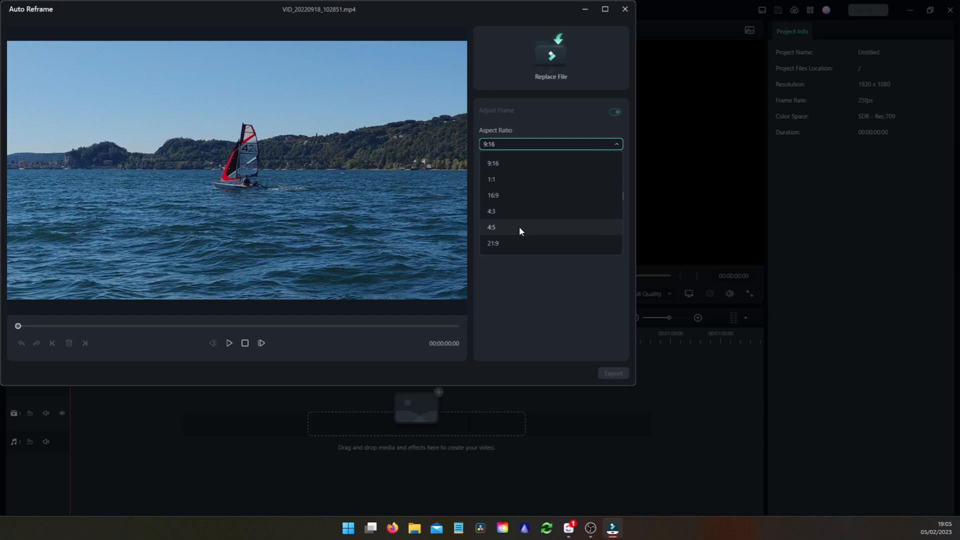
# Set the Auto Reframe aspect ratio of VID_20220918_102851.mp4 to 4:5 in Filmora.
pyautogui.click(519, 227)
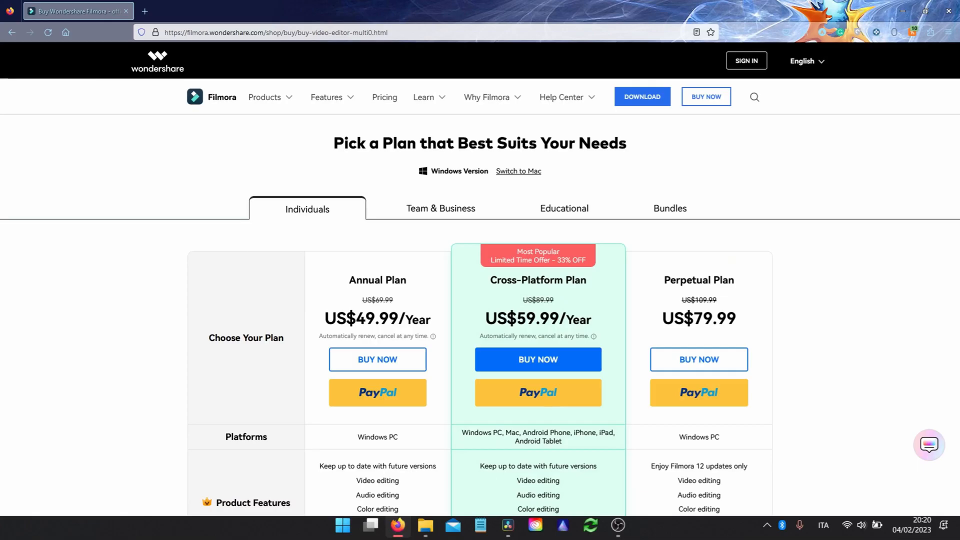
# Switch to the Filmora pricing page in the browser and compare the individual plans' prices, platforms, product features, effects and services.
pyautogui.scroll(-4, 480, 300)
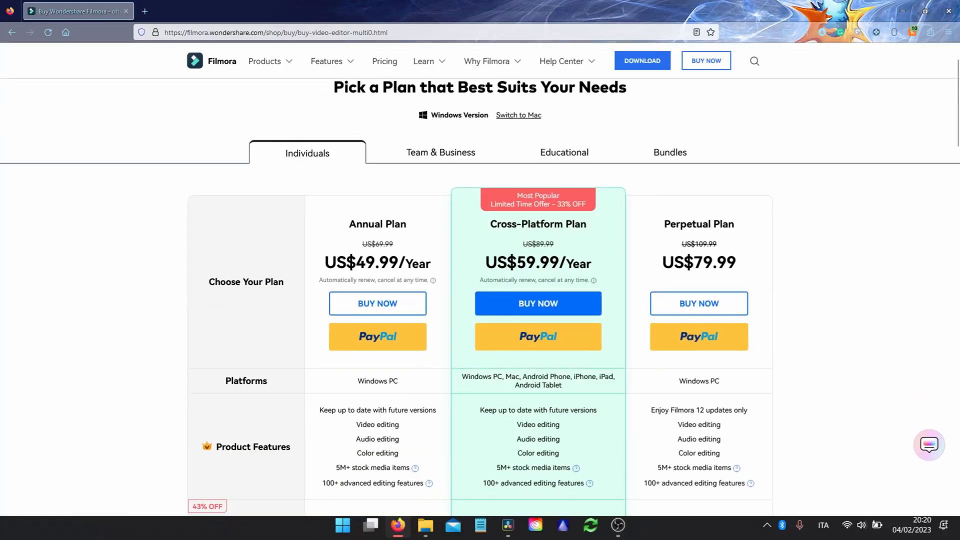
pyautogui.scroll(-3, 480, 290)
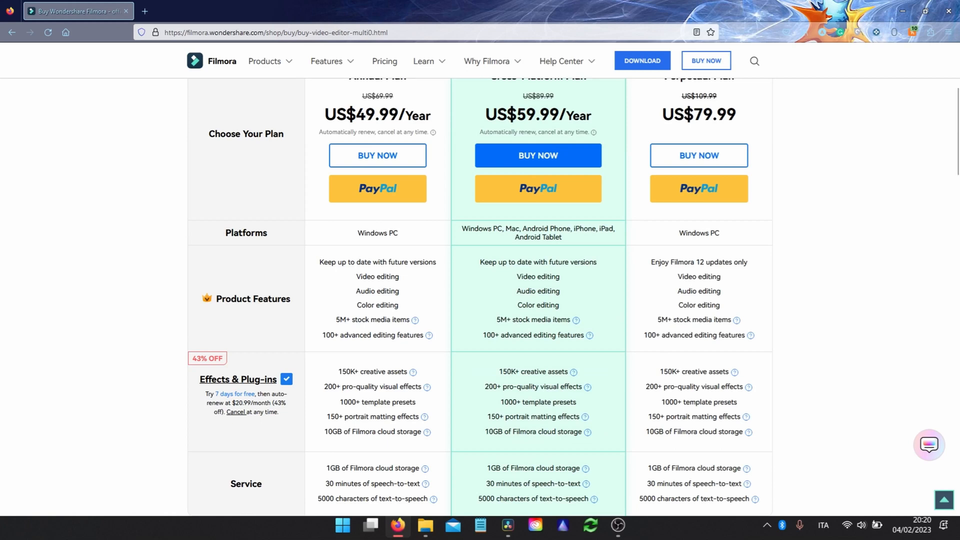
pyautogui.scroll(-6, 480, 298)
pyautogui.press('Home')
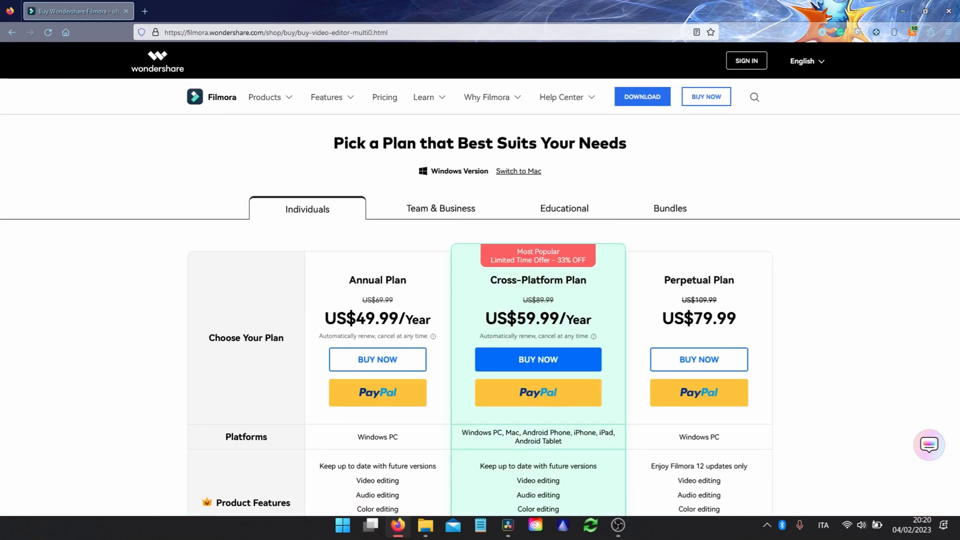
pyautogui.scroll(-4, 480, 277)
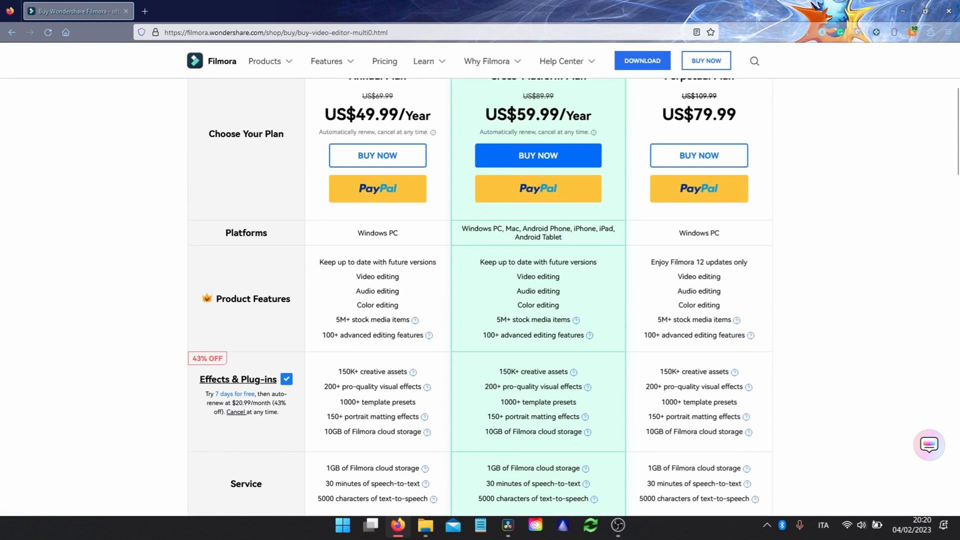